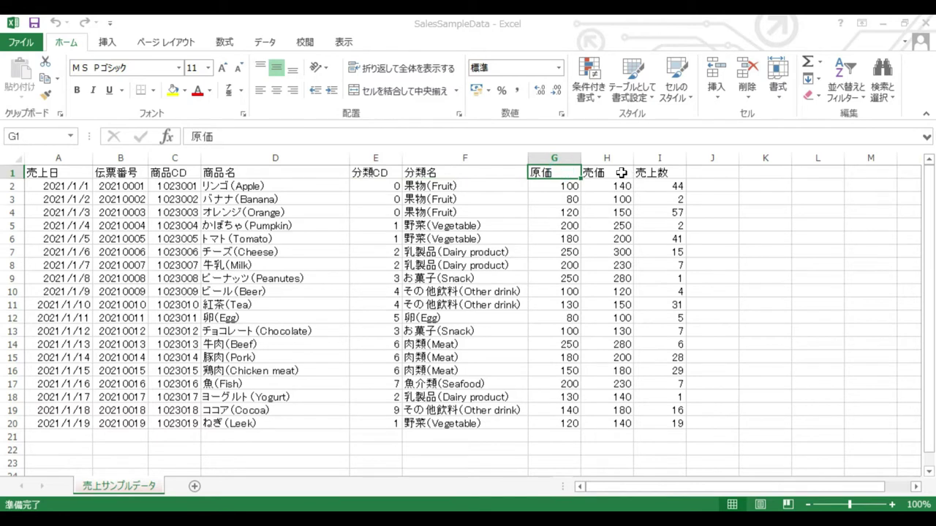
In Power BI Desktop, import the 売上サンプルデータ sheet from the SalesSampleData workbook and open it for data transformation.
click(672, 174)
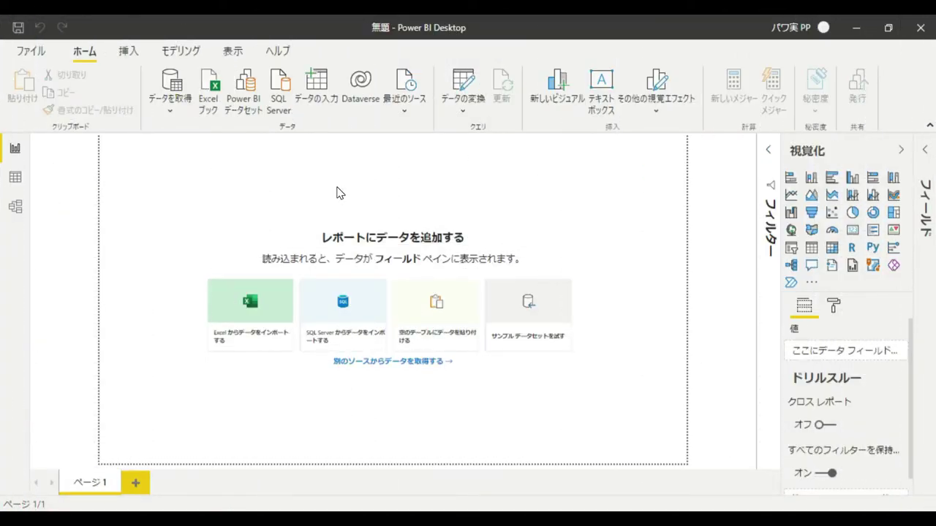
click(210, 89)
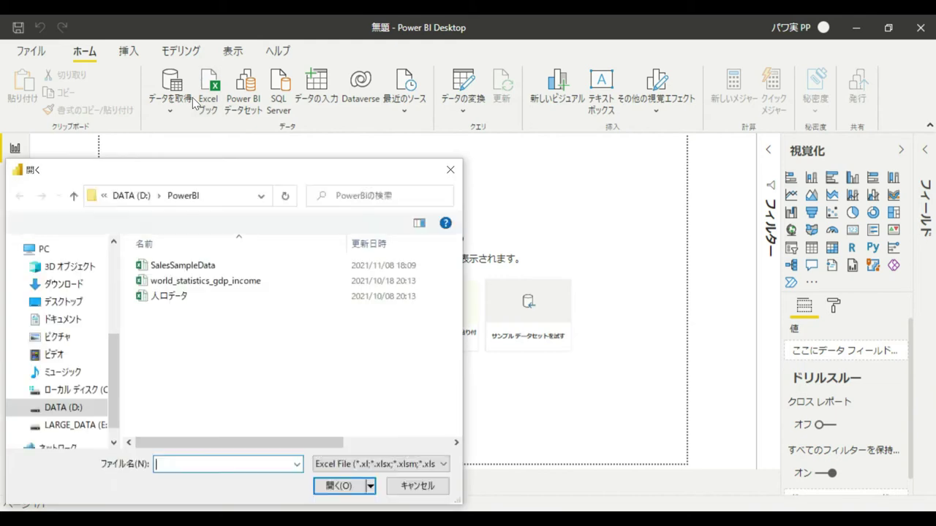
double_click(176, 266)
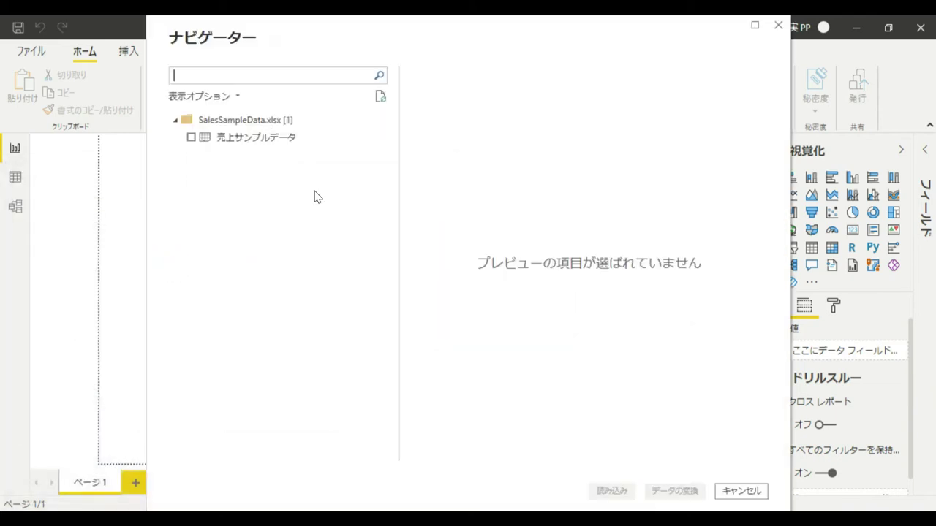
click(194, 139)
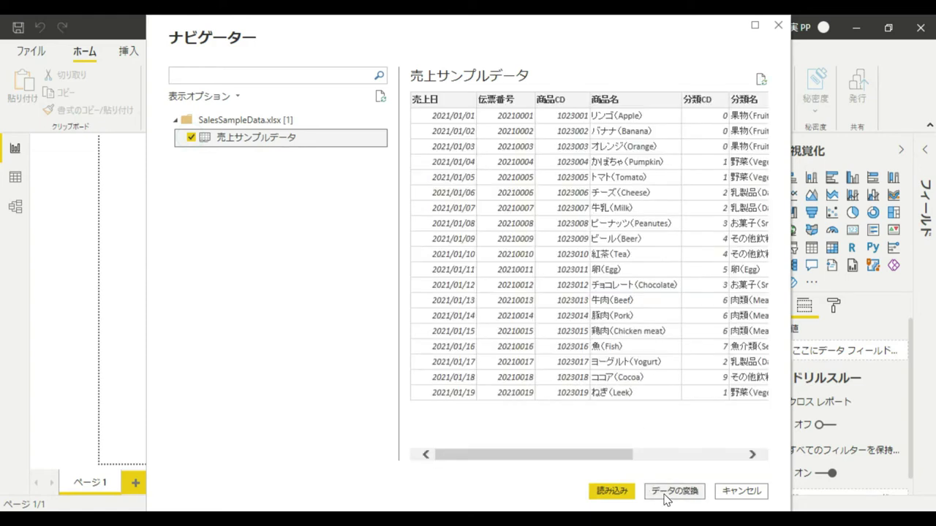
click(665, 494)
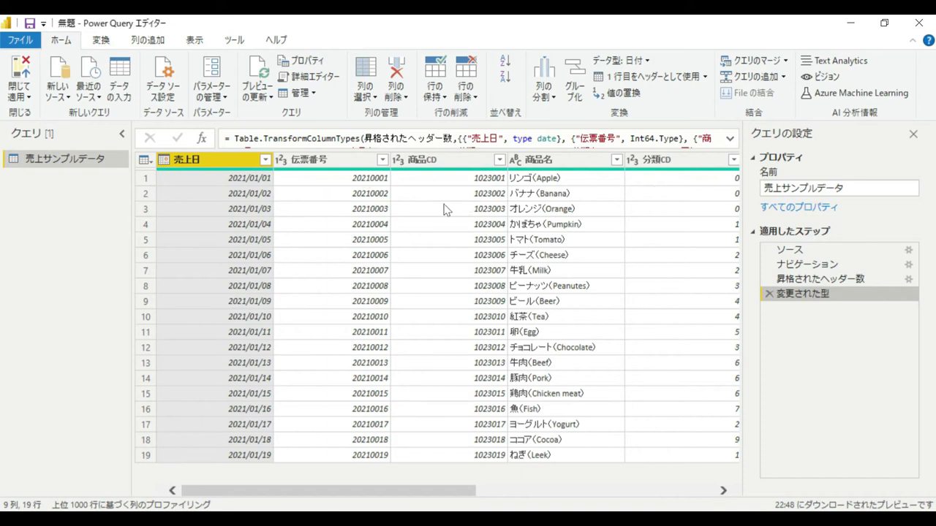
click(164, 161)
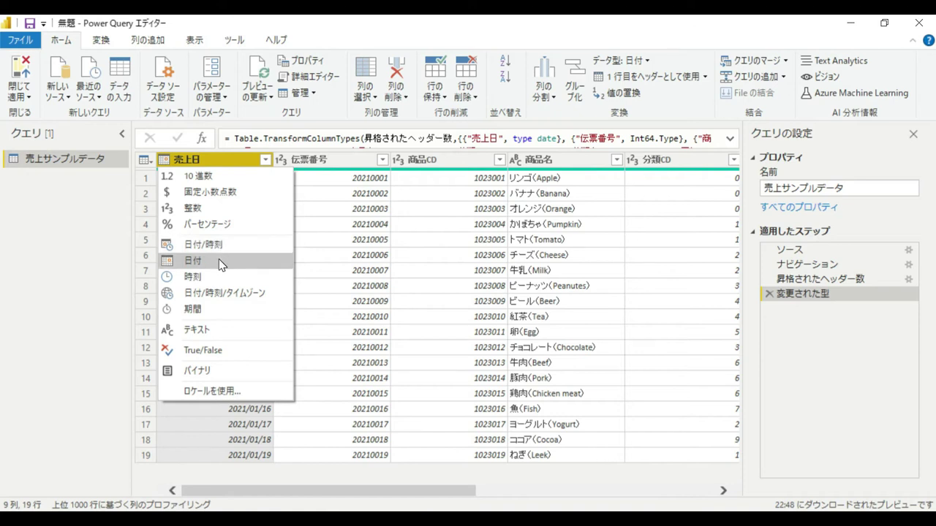
click(339, 249)
click(339, 252)
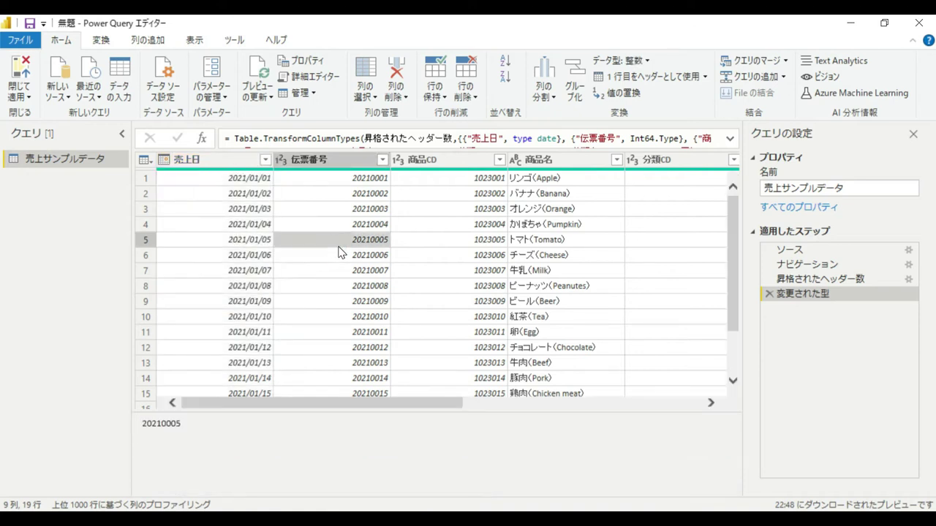
Change the 伝票番号 column's data type to text (テキスト), replacing the existing type conversion.
click(281, 166)
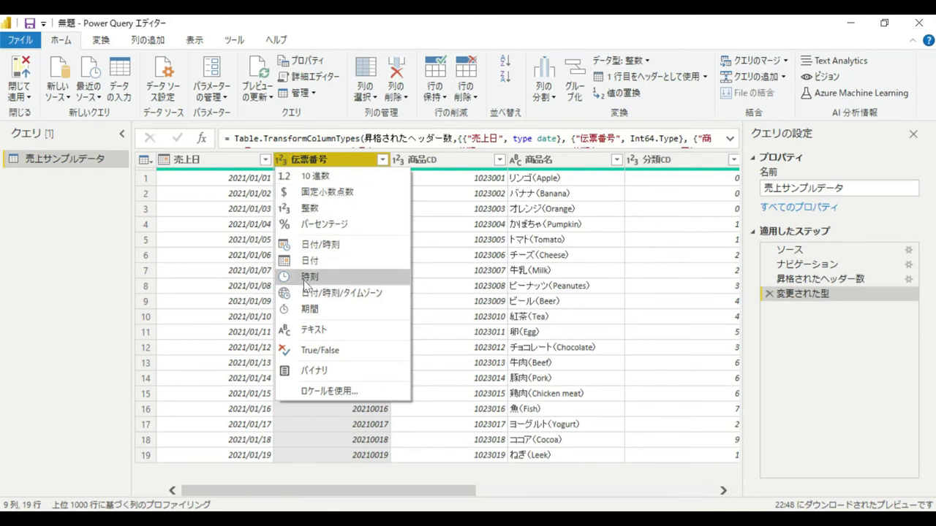
click(321, 333)
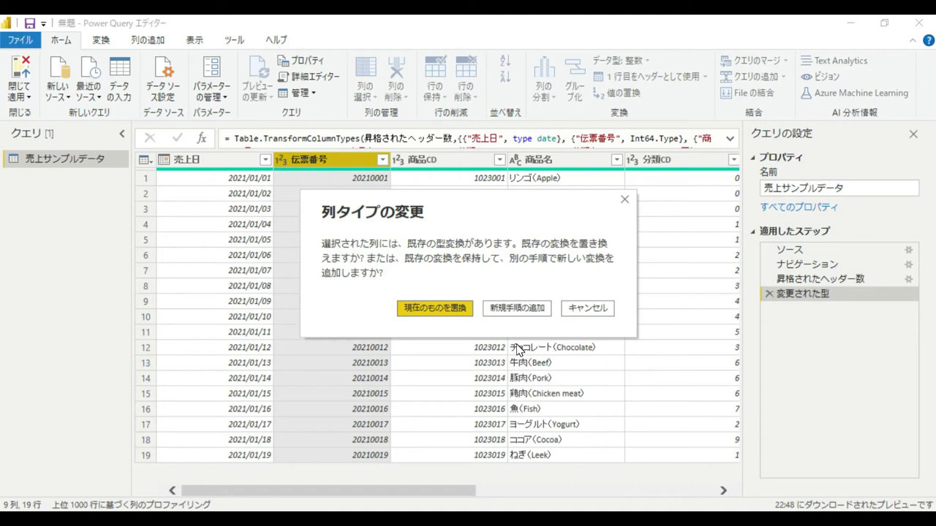
click(432, 310)
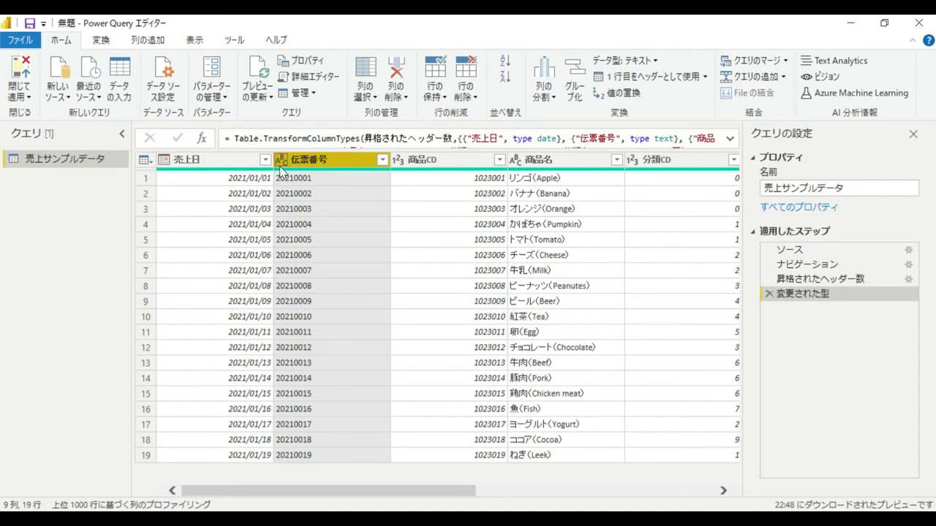
Change the 商品CD and 分類CD columns together to the text (テキスト) data type, replacing the existing type conversion.
scroll(281, 170, right, 2)
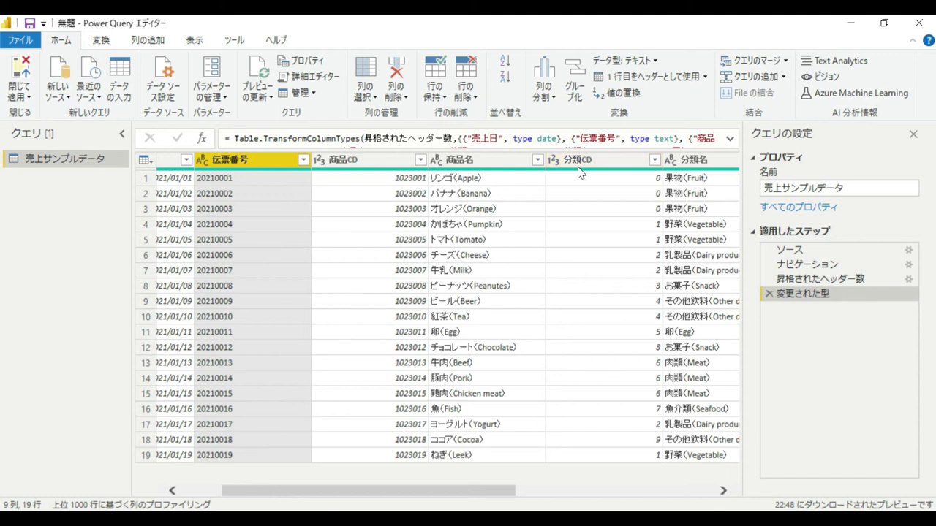
mouse_move(578, 172)
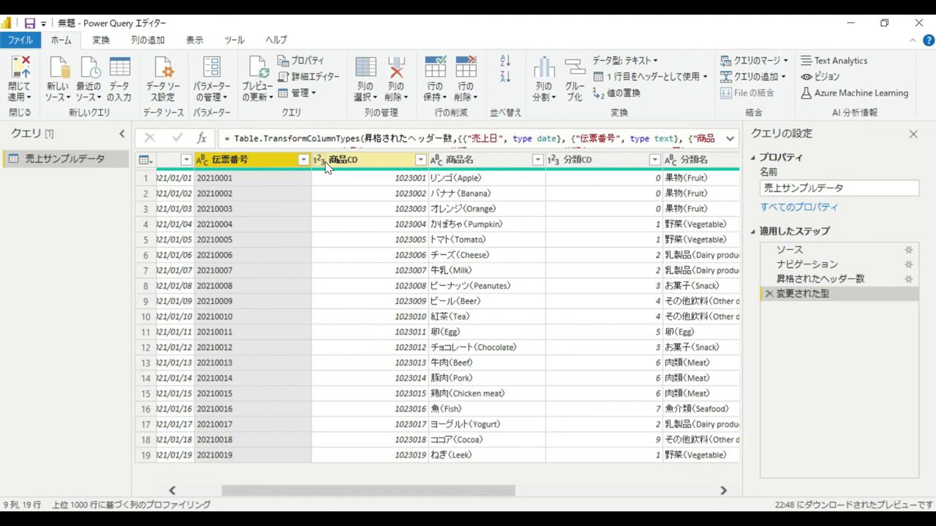
click(371, 164)
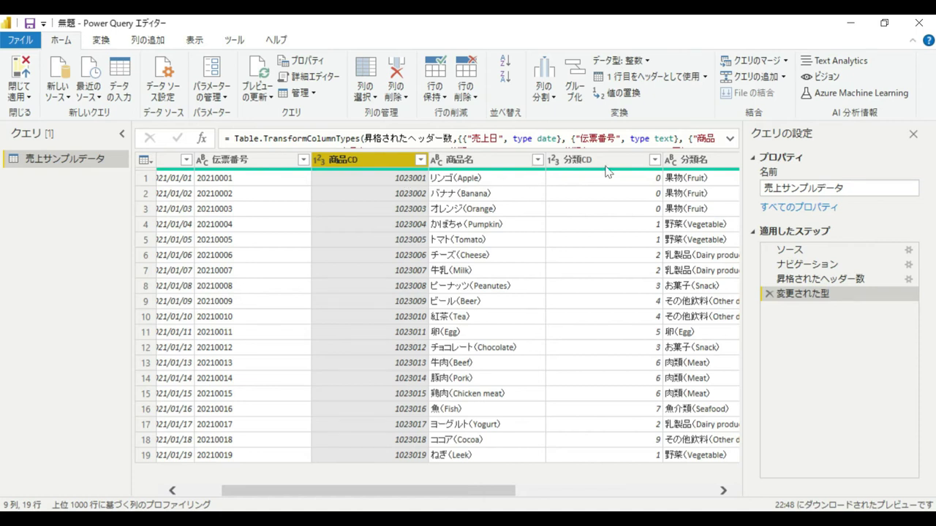
ctrl+click(616, 164)
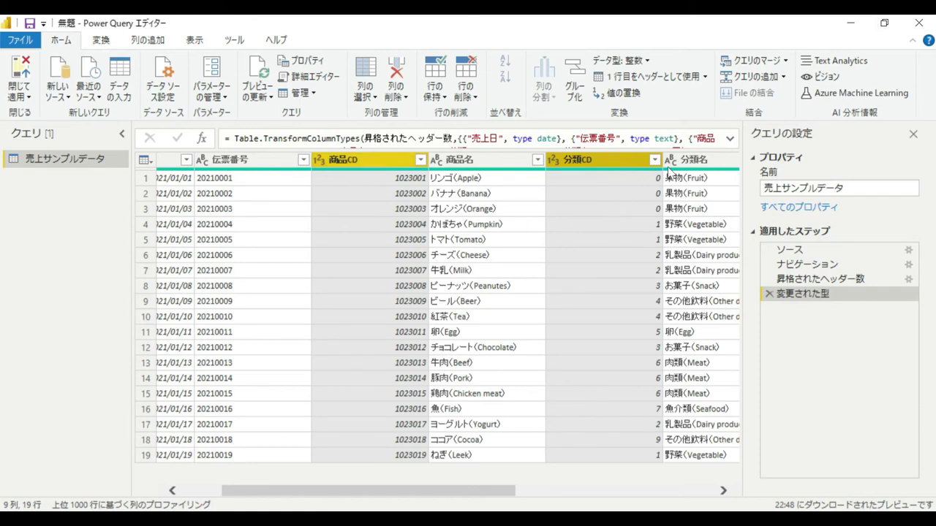
click(102, 42)
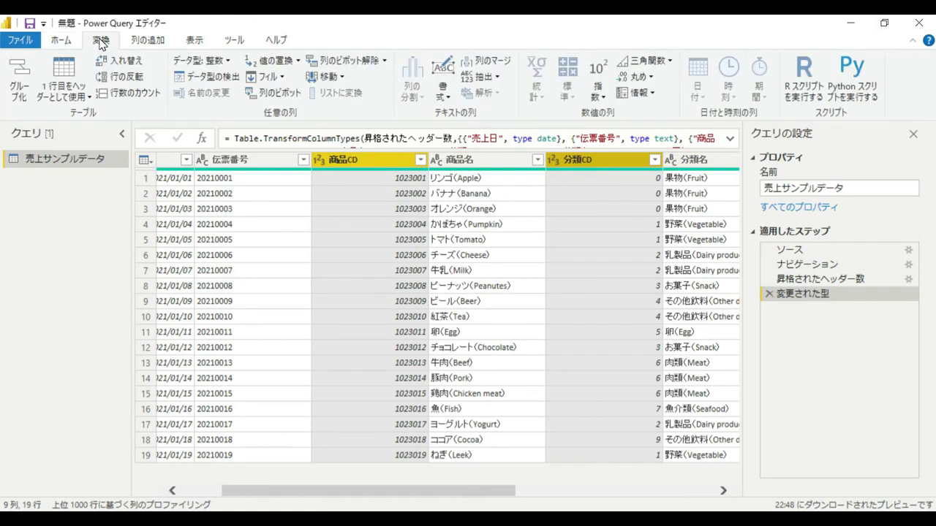
click(213, 66)
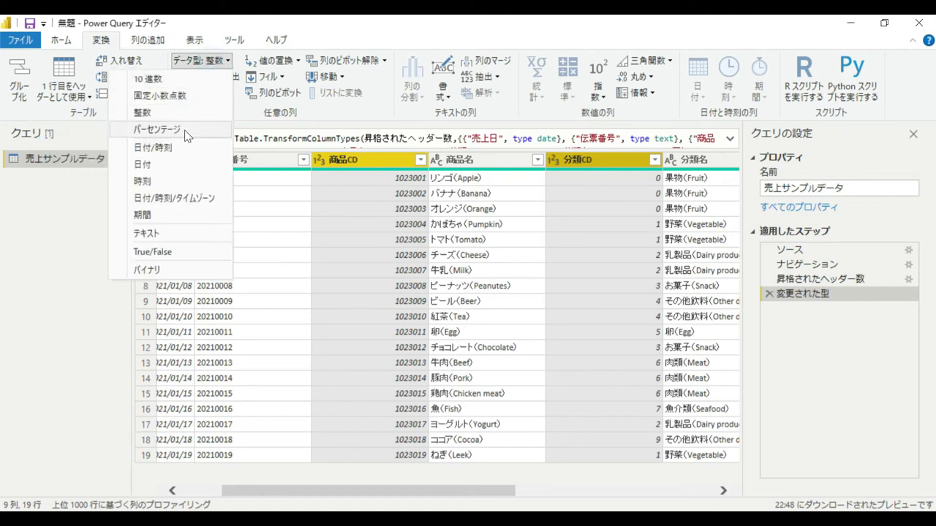
click(178, 234)
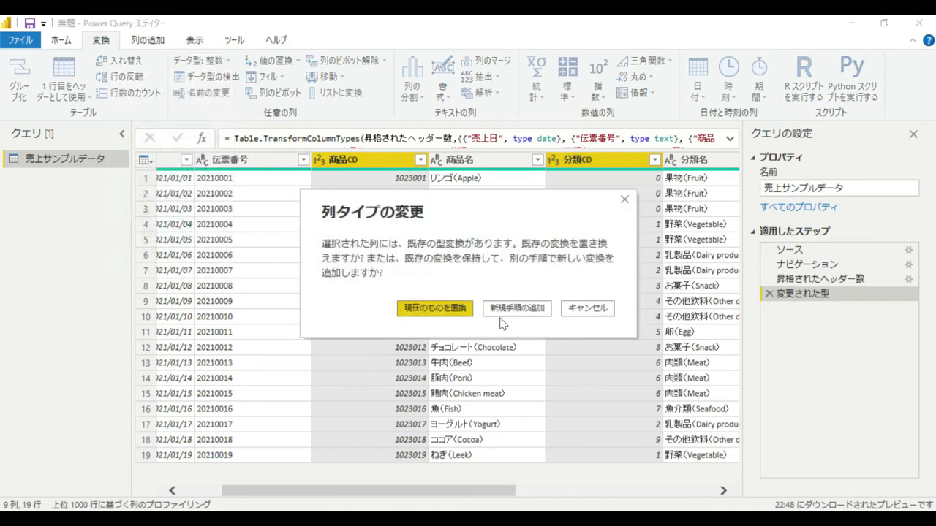
click(438, 312)
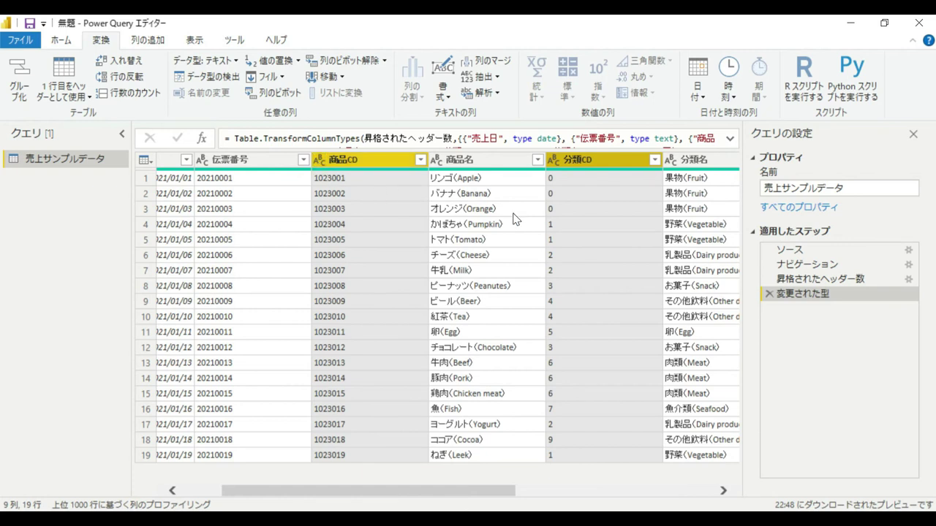
Add a new column that multiplies the 売価 and 売上数 columns.
drag(467, 493, 581, 504)
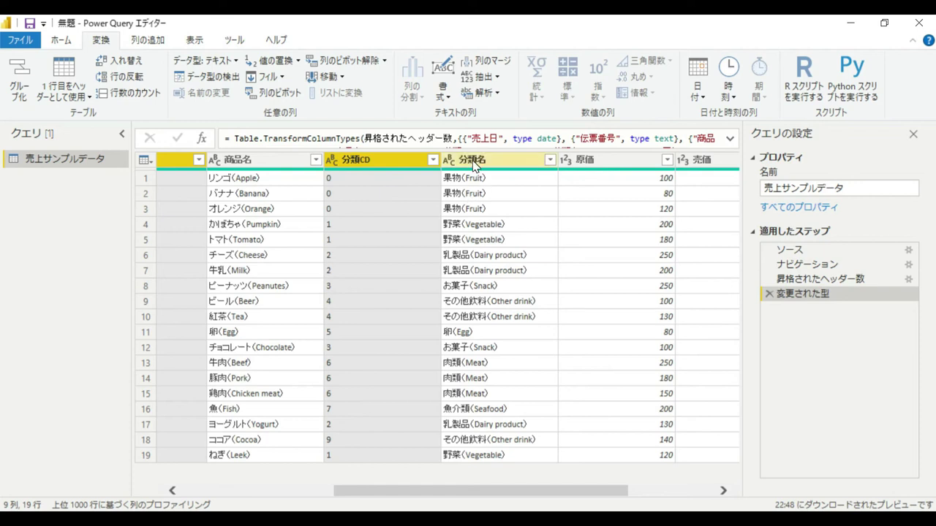
drag(422, 486, 508, 487)
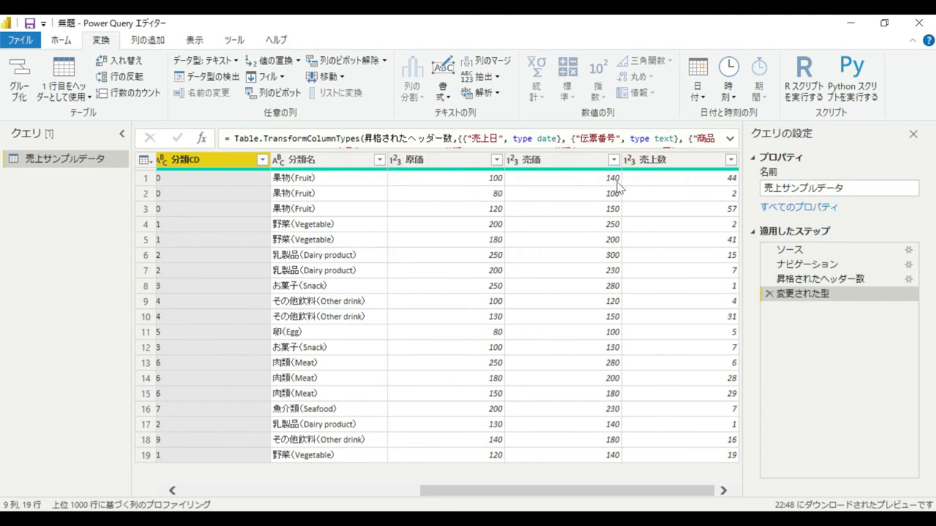
mouse_move(687, 175)
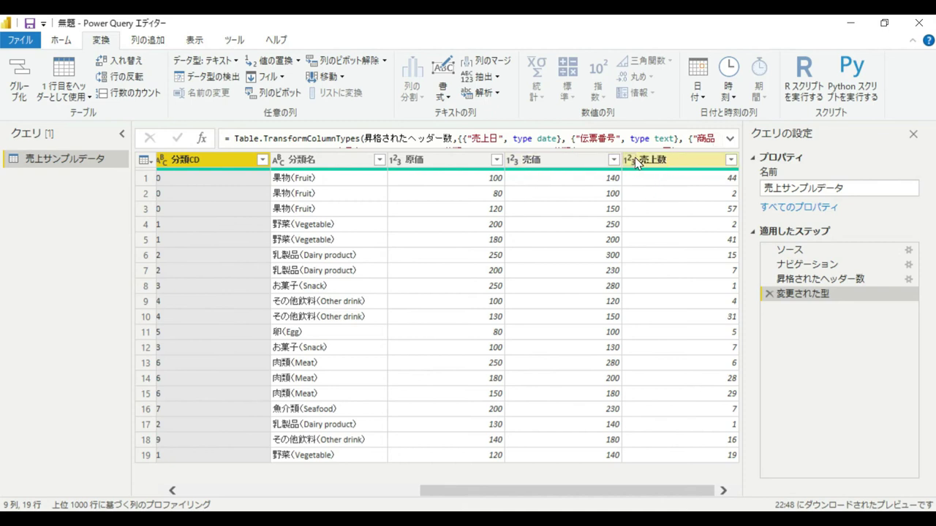
click(564, 169)
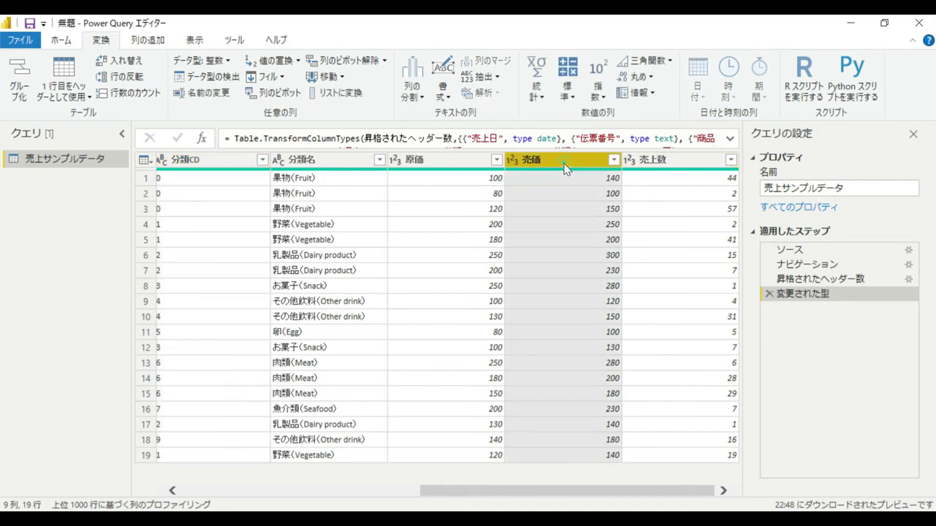
ctrl+click(690, 160)
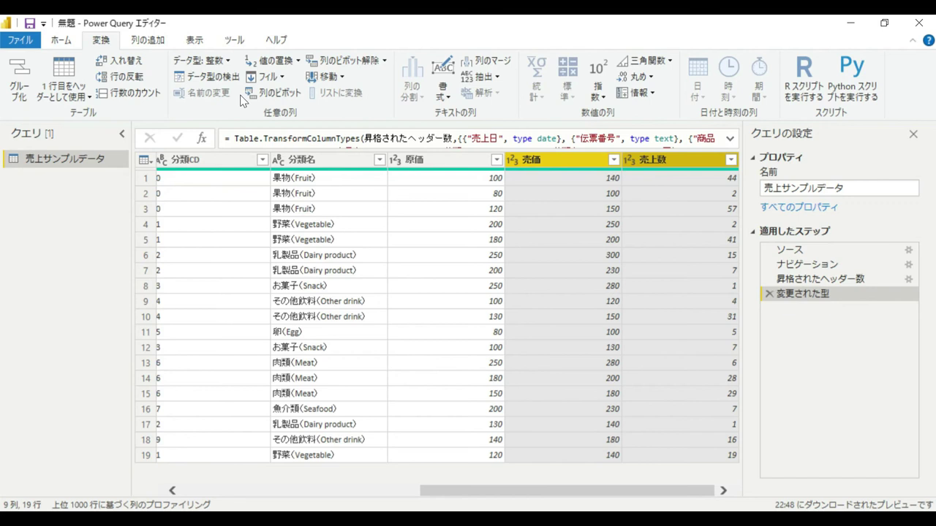
click(148, 40)
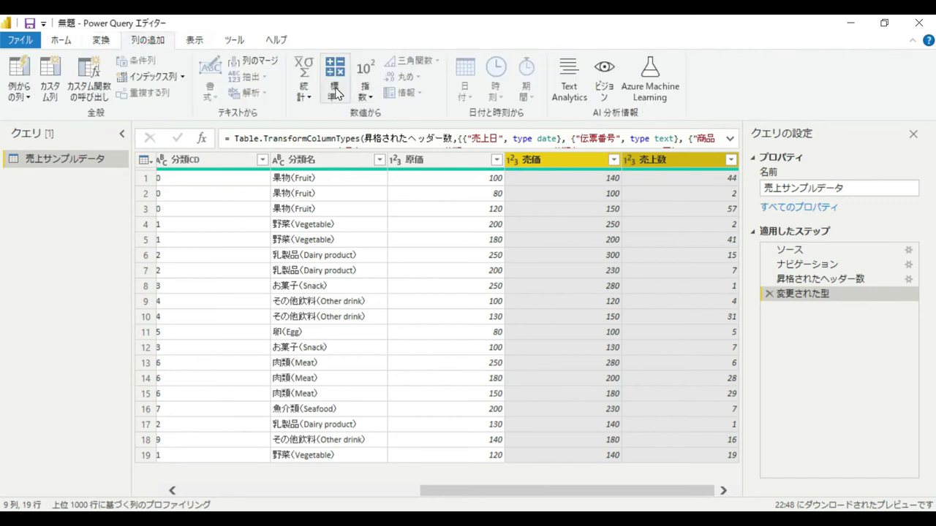
click(336, 90)
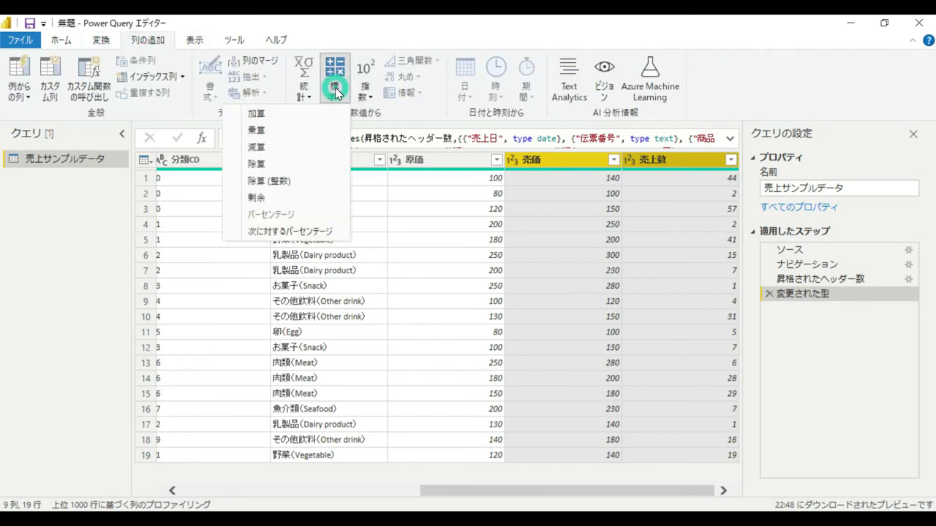
click(319, 132)
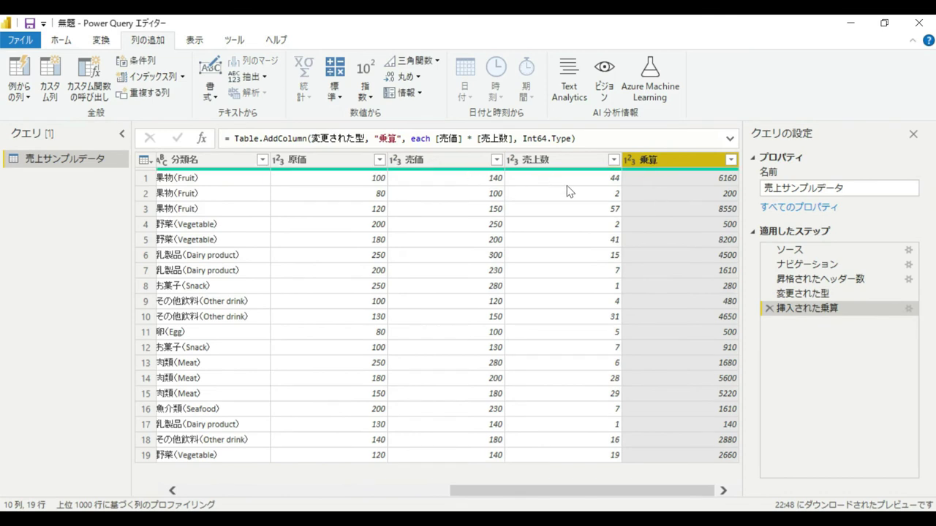
Rename the new multiplication column to 売上額.
double_click(649, 164)
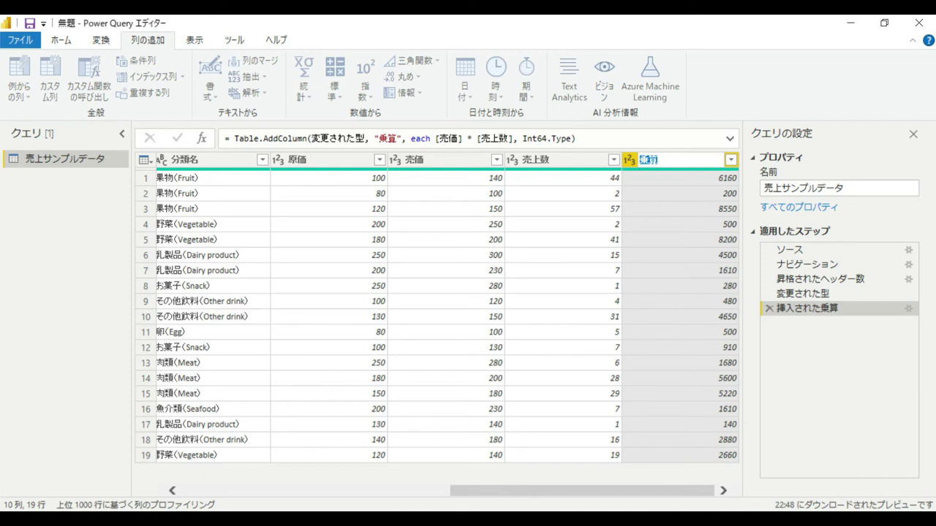
text(ur)
key(BackSpace)
key(BackSpace)
text(uriage)
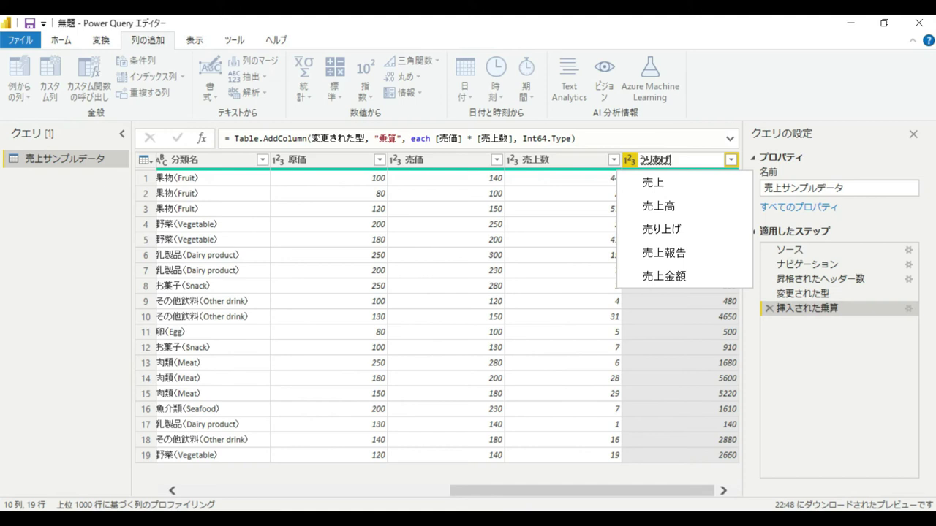
text(gaku)
key(space)
key(Return)
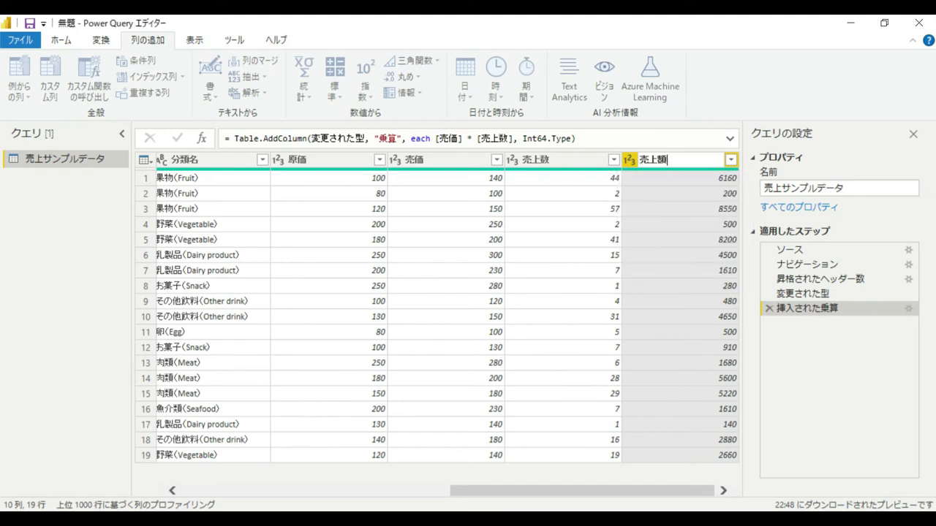
key(Return)
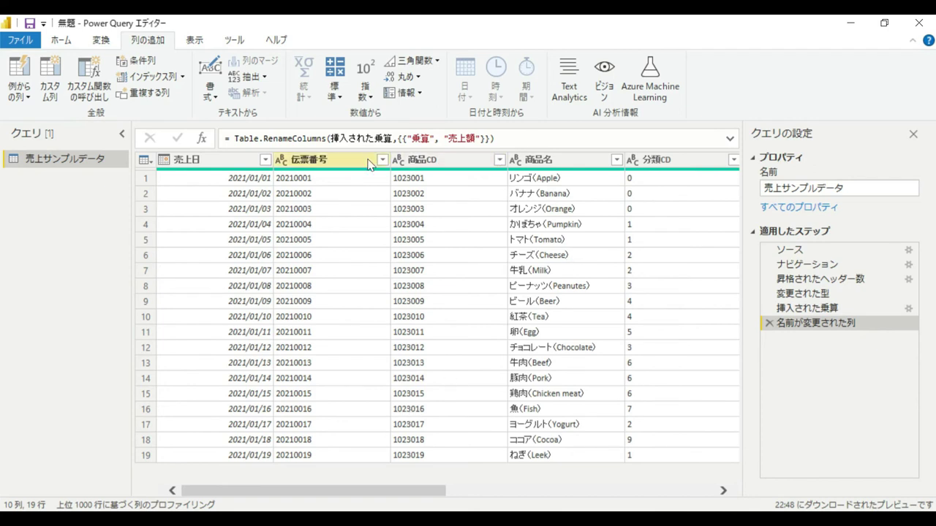
Try to add a column with a standard calculation on the 伝票番号 and 商品CD text columns.
click(347, 161)
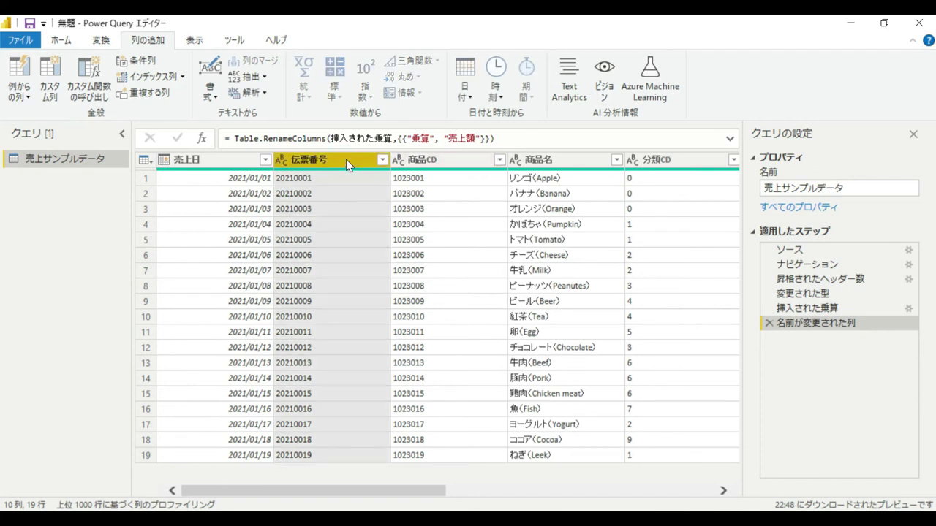
ctrl+click(470, 162)
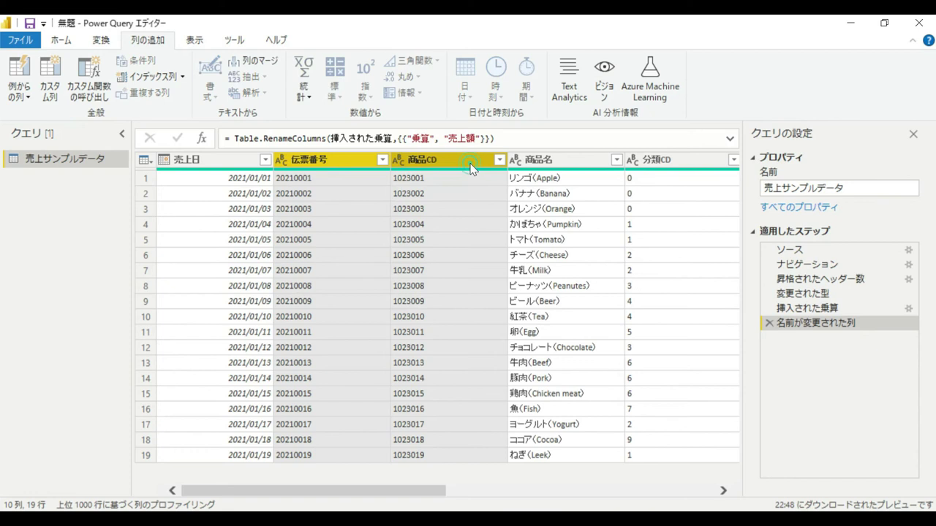
click(332, 94)
Close the query editor applying the changes, and expand the 売上サンプルデータ table to list its fields in the report.
click(71, 44)
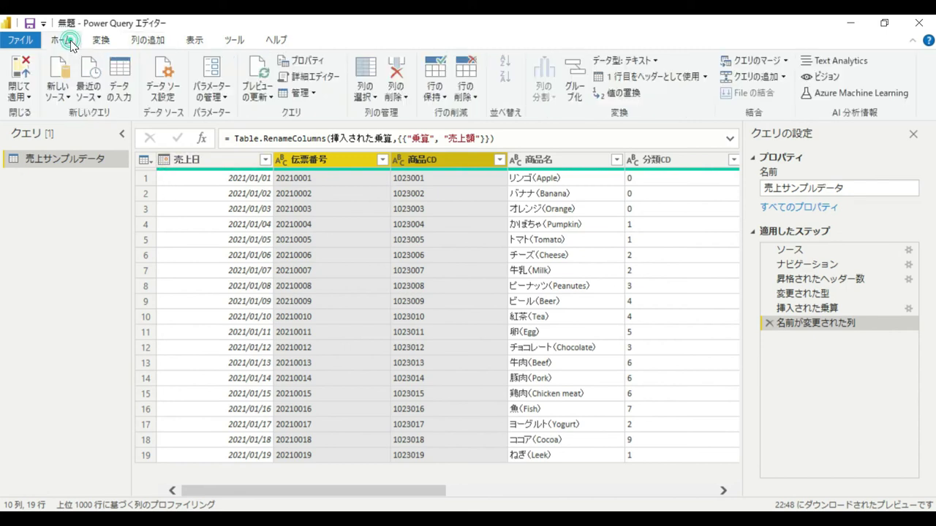
click(28, 77)
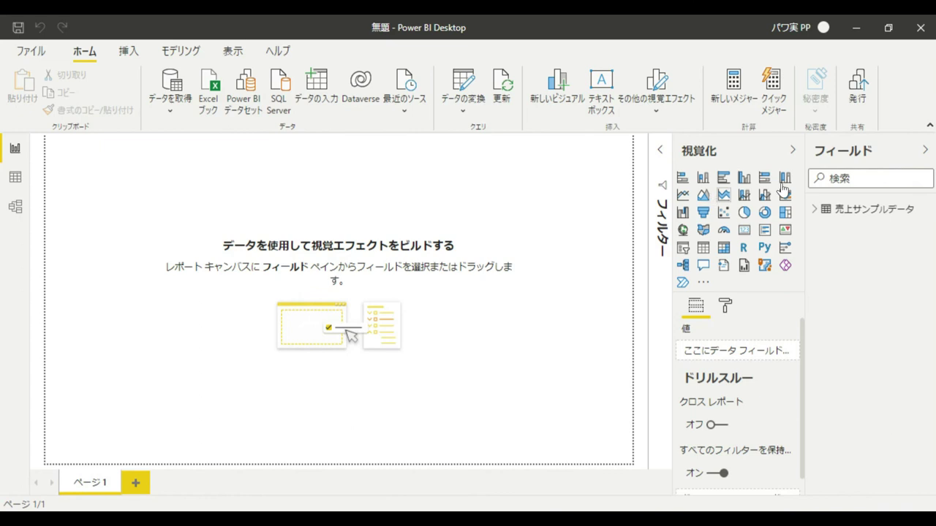
click(811, 212)
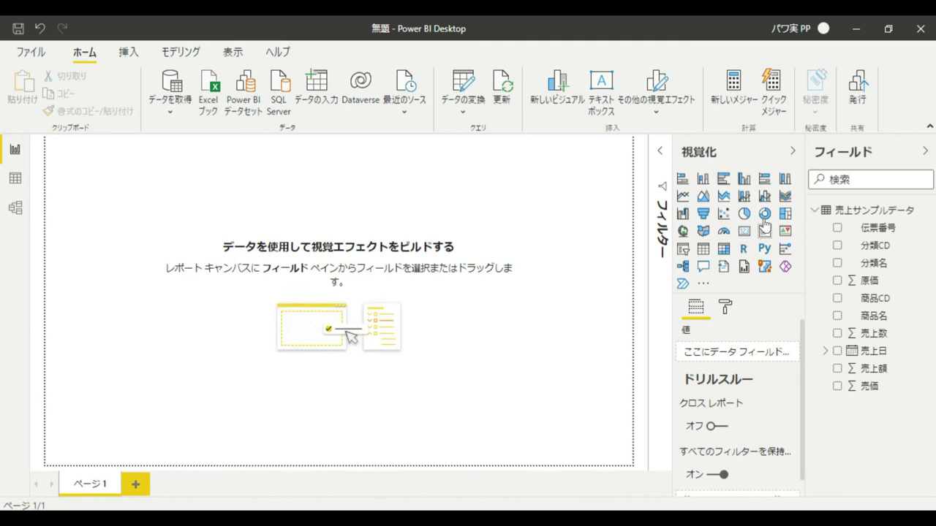
Add a donut chart, enlarge it on the page, and use 売上額 as its values and 分類名 as its legend.
click(764, 214)
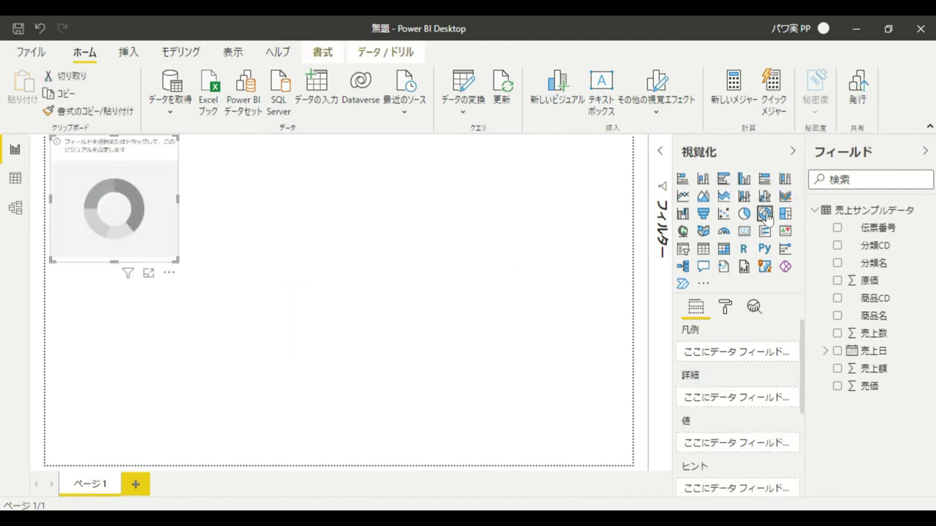
drag(178, 259, 408, 352)
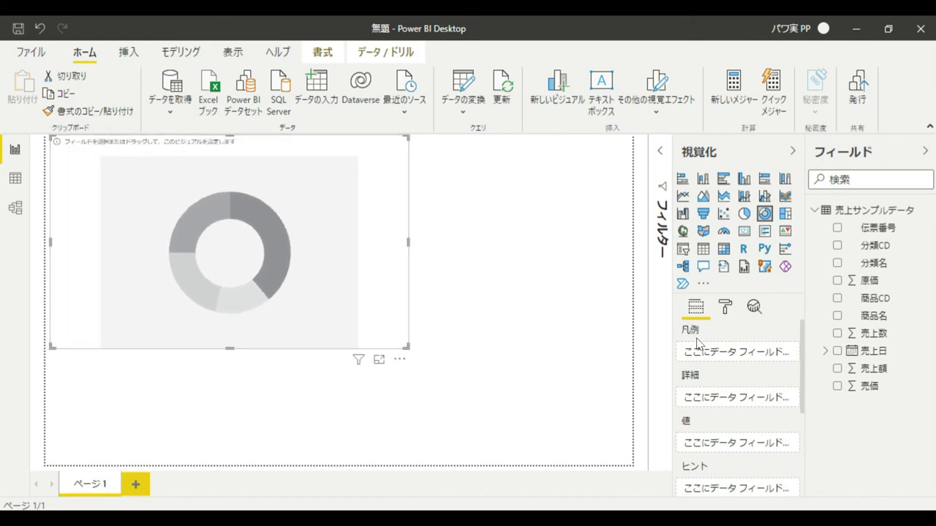
scroll(695, 322, down, 2)
drag(871, 368, 739, 371)
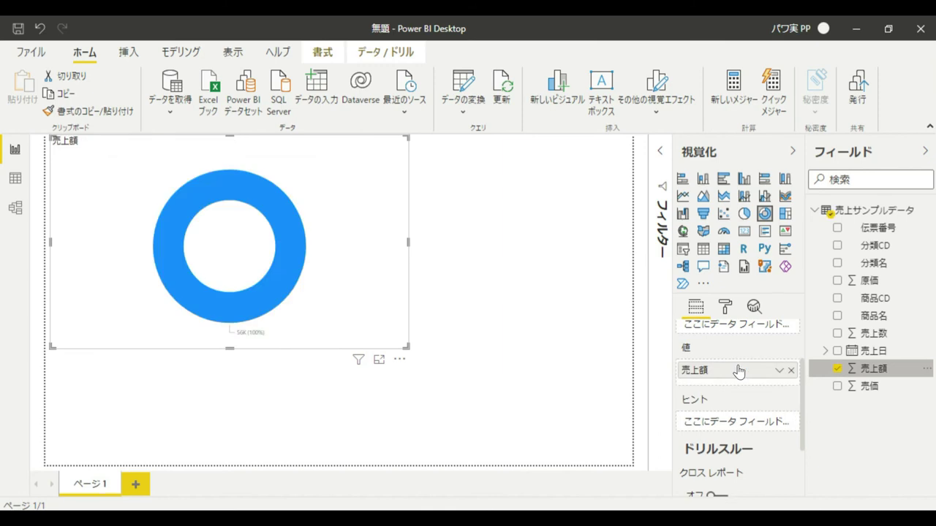
scroll(738, 371, up, 2)
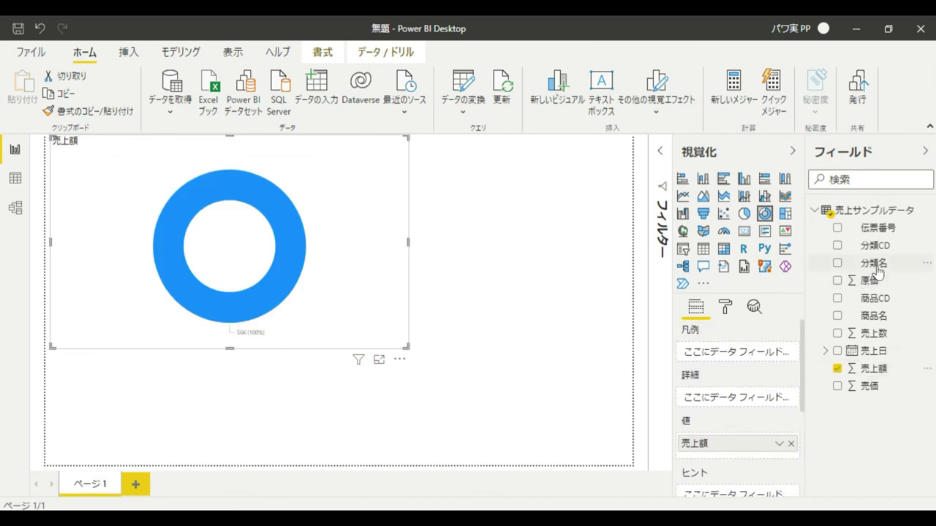
drag(874, 262, 753, 355)
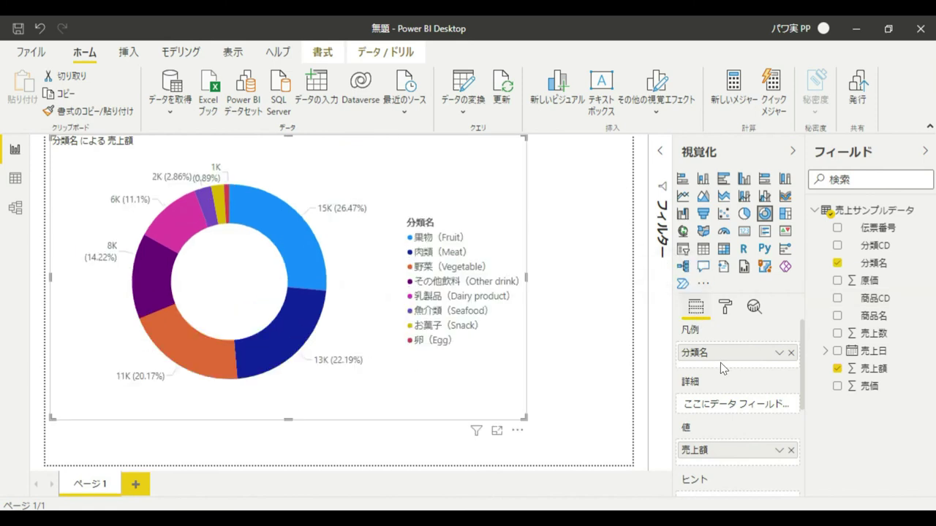
Change the donut chart's 売上額 aggregation to 平均 and shrink the chart into the page's upper-left corner.
scroll(720, 363, down, 2)
click(779, 378)
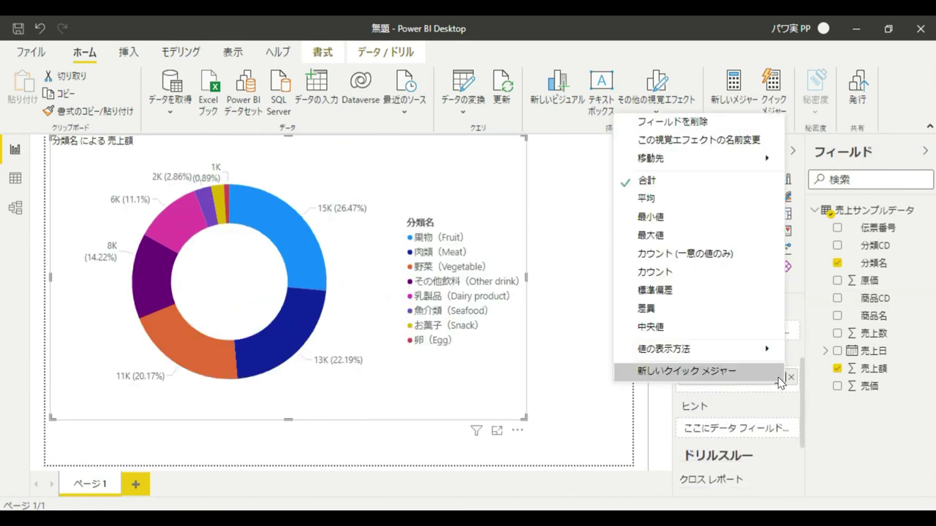
click(671, 199)
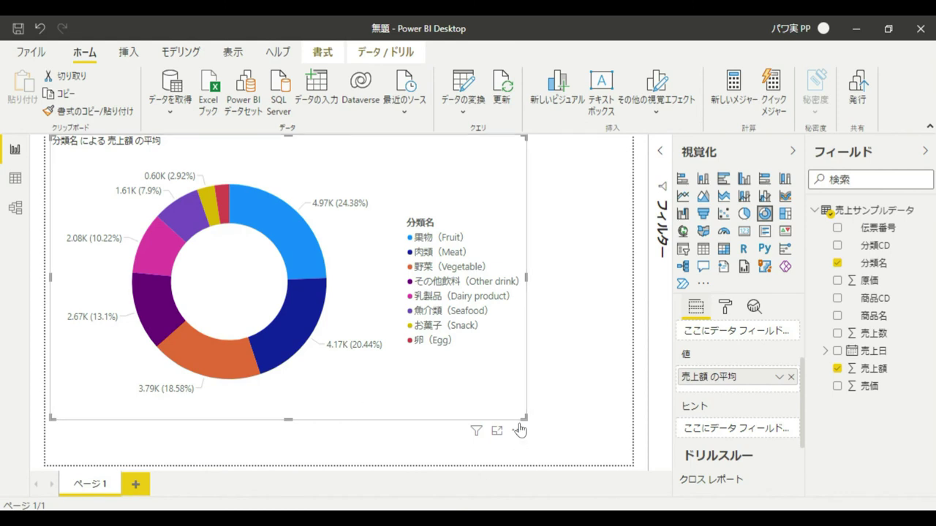
drag(524, 417, 223, 253)
click(380, 247)
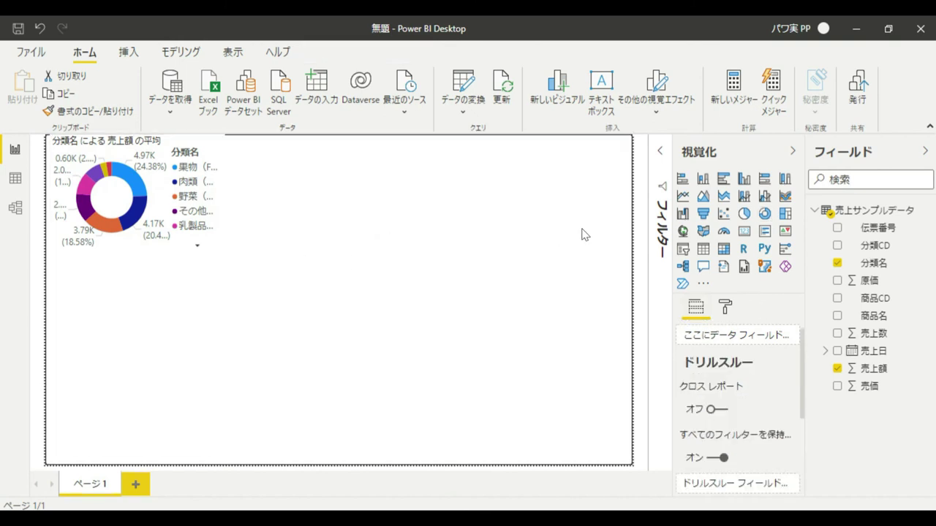
Add a separate stacked column chart with 売上日 on the axis, 売上額 as values and 分類名 as legend.
click(702, 179)
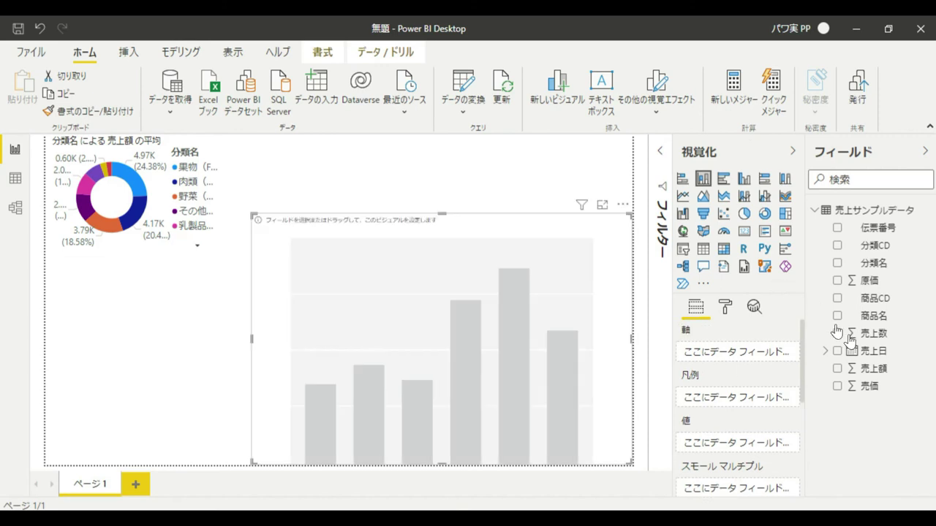
drag(885, 357, 736, 353)
drag(874, 370, 745, 436)
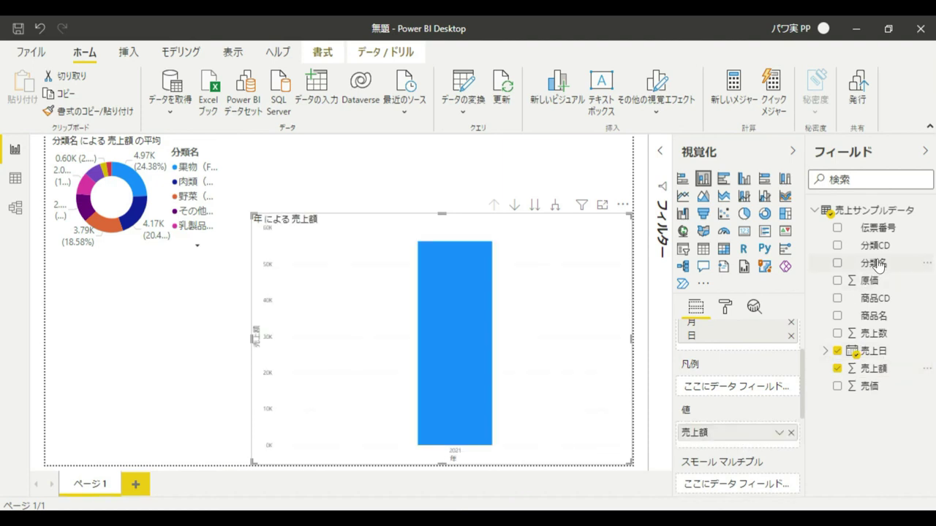
drag(878, 266, 746, 388)
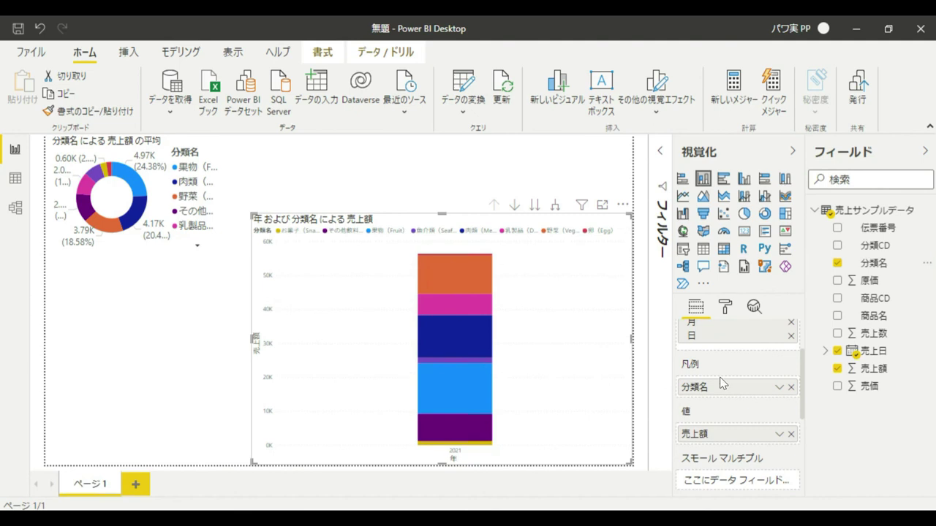
scroll(722, 383, up, 2)
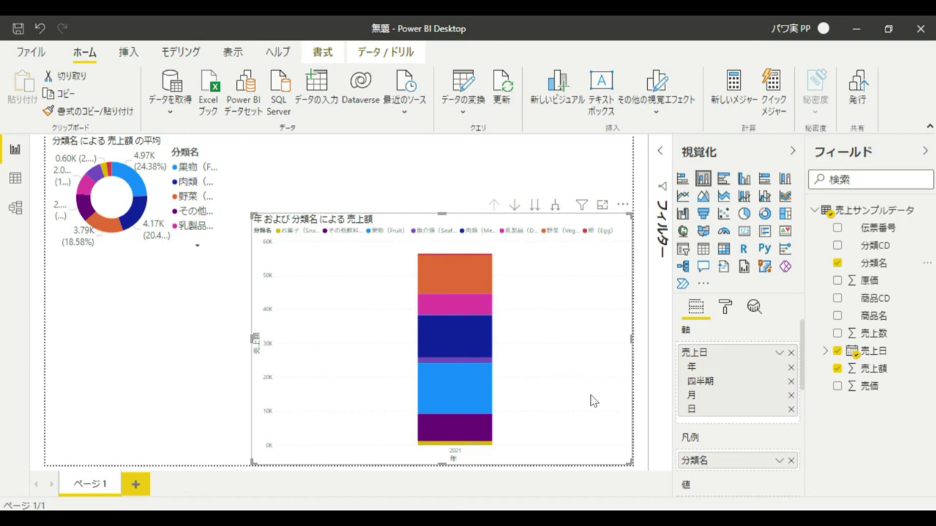
Expand the column chart's 売上日 hierarchy from year through quarter and month down to the day level.
click(554, 208)
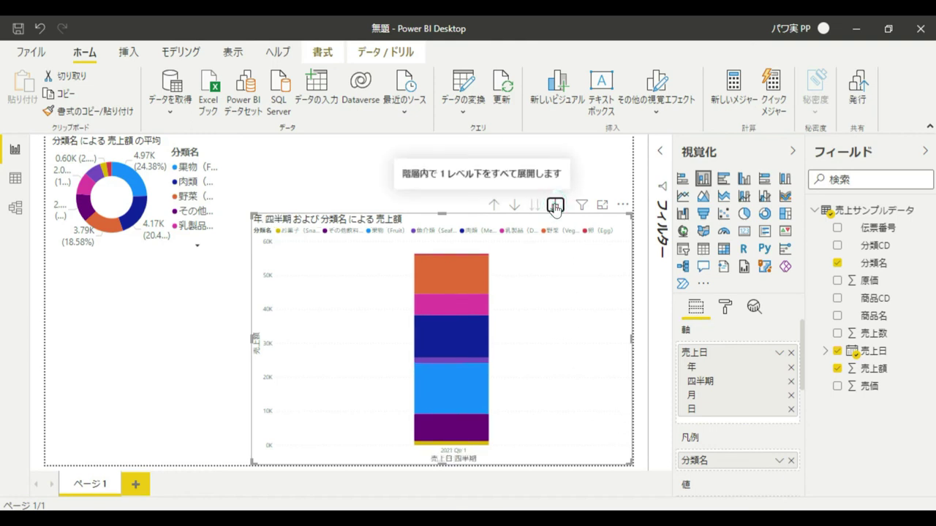
click(555, 207)
click(555, 208)
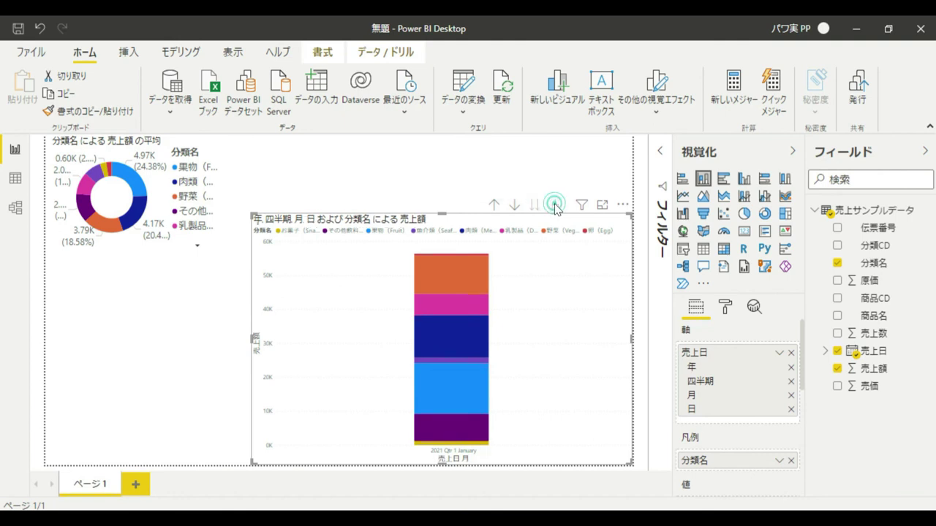